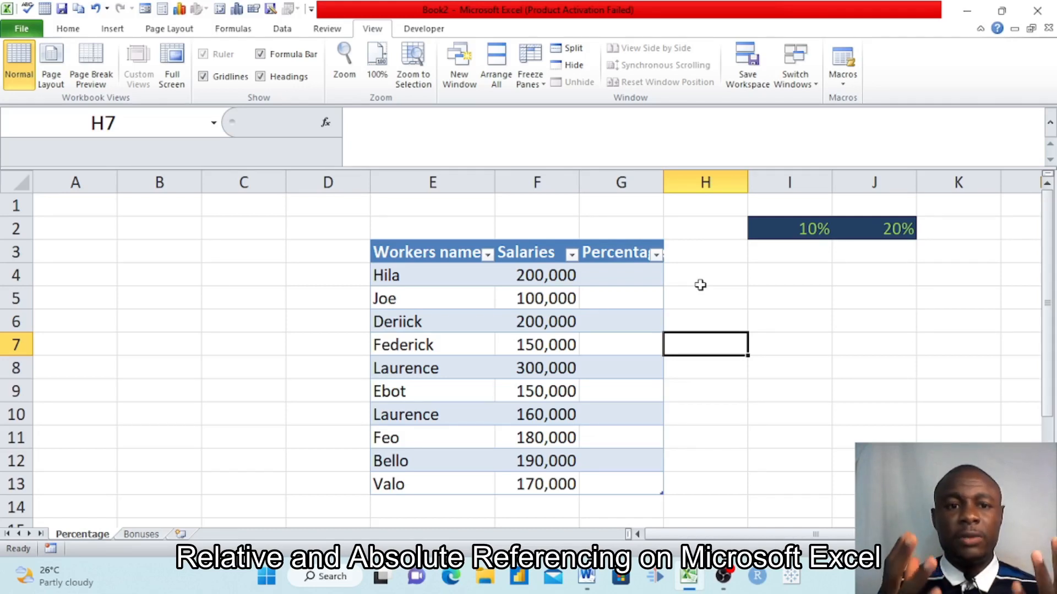
Examine the worker table's name, salary and percentage headers and the first three salaries on the Percentage sheet.
{"action": "left_click", "coordinate": [283, 373]}
{"action": "left_click", "coordinate": [175, 467]}
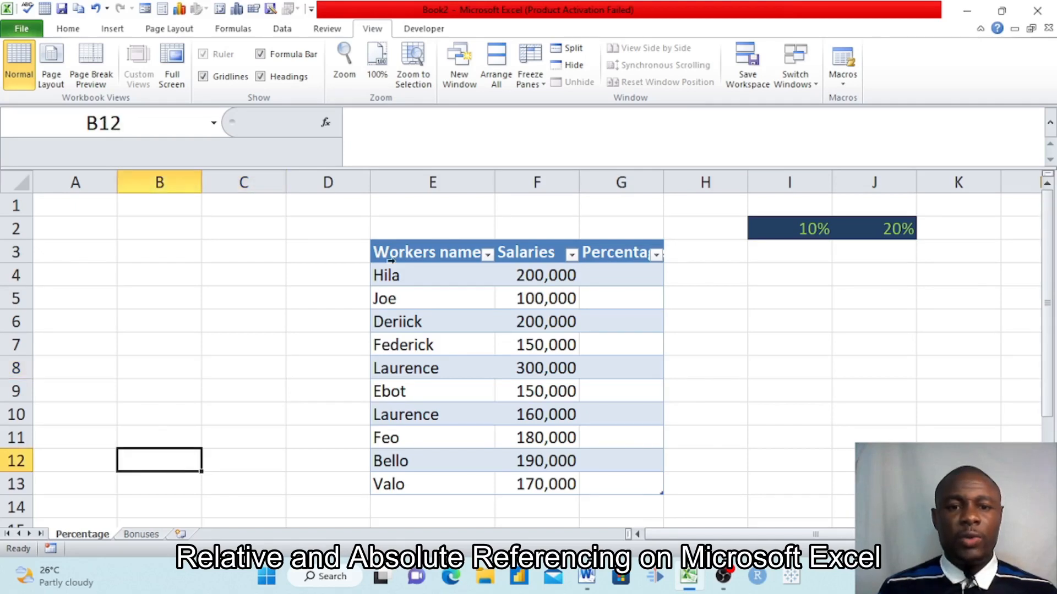
{"action": "left_click", "coordinate": [427, 256]}
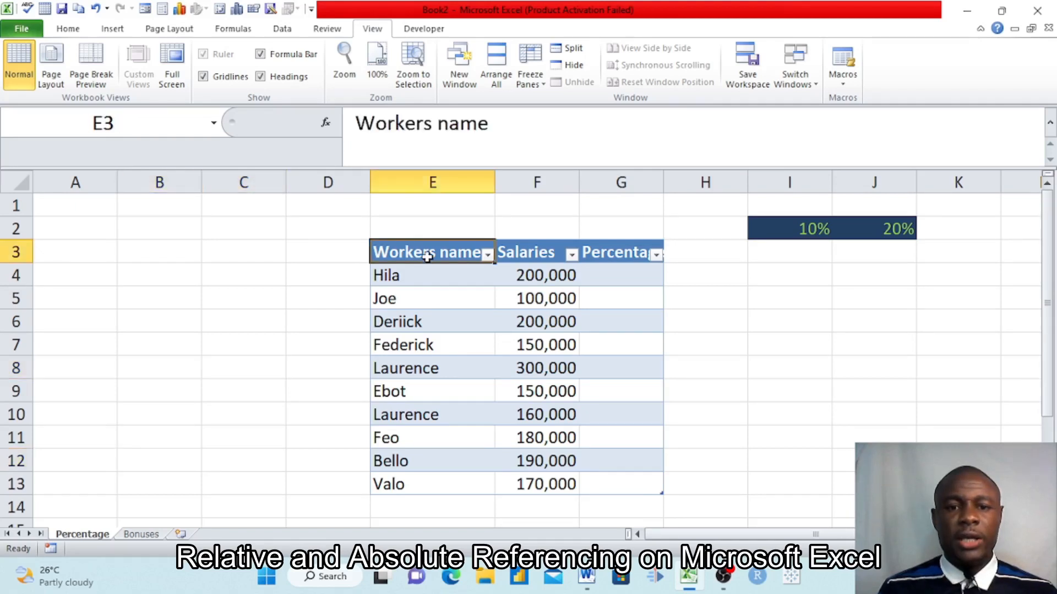
{"action": "left_click", "coordinate": [543, 253]}
{"action": "left_click", "coordinate": [625, 256]}
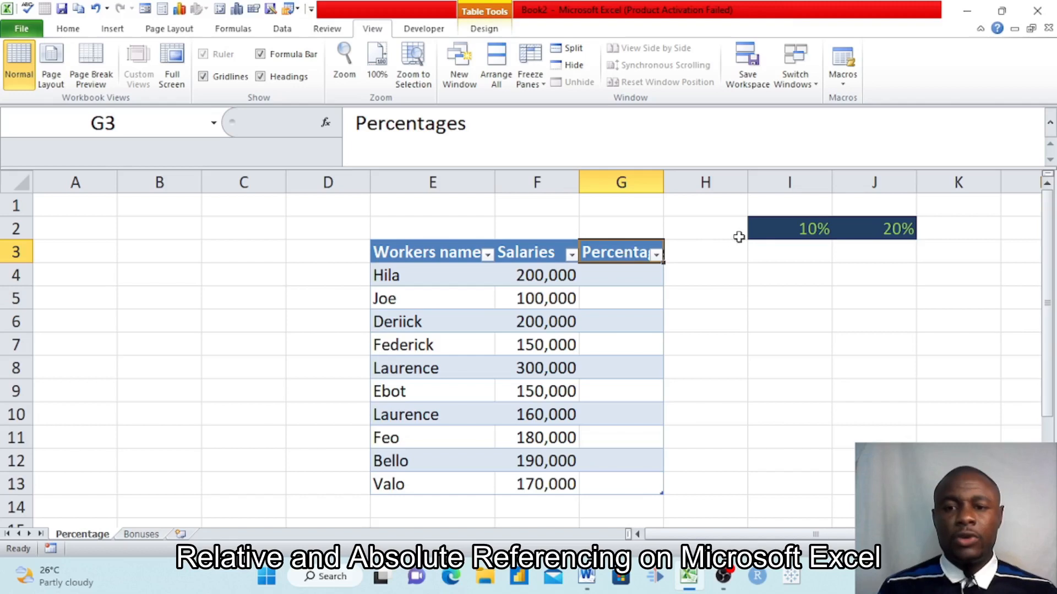
{"action": "left_click", "coordinate": [772, 269]}
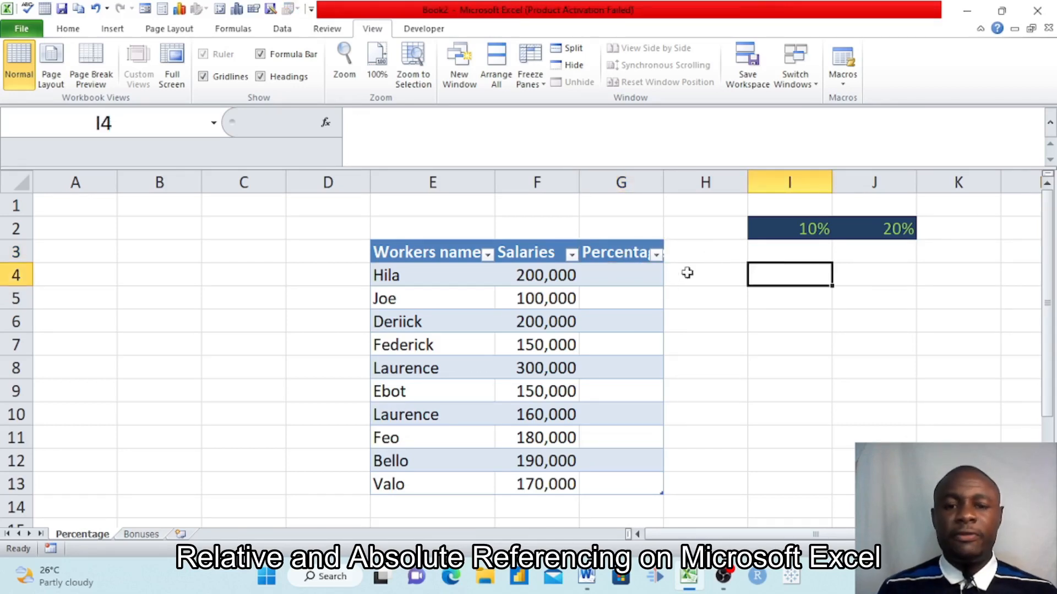
{"action": "left_click", "coordinate": [544, 280]}
{"action": "left_click", "coordinate": [528, 306]}
{"action": "left_click", "coordinate": [549, 324]}
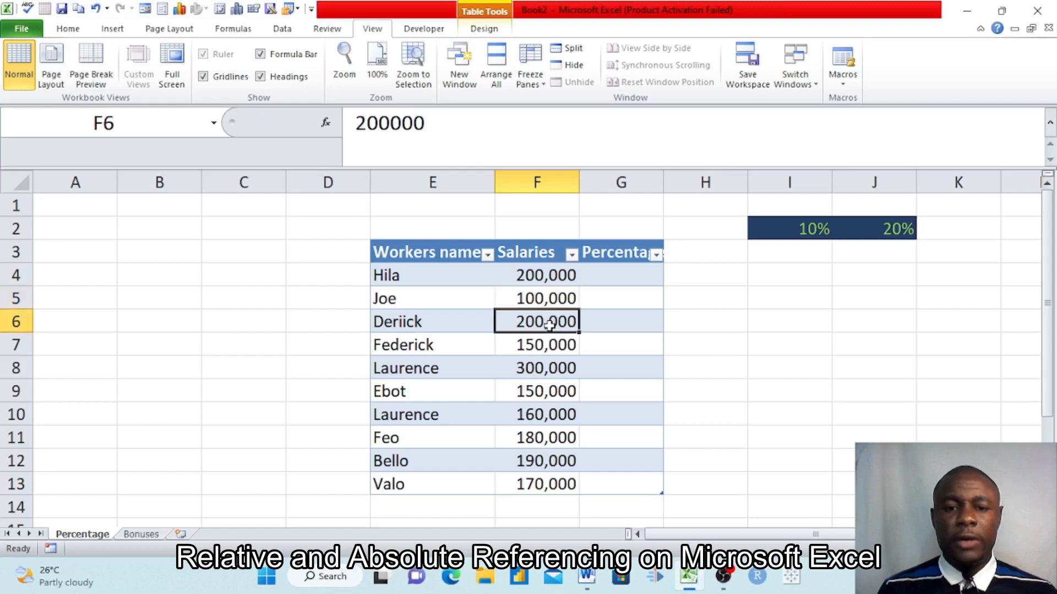
{"action": "left_click", "coordinate": [614, 275]}
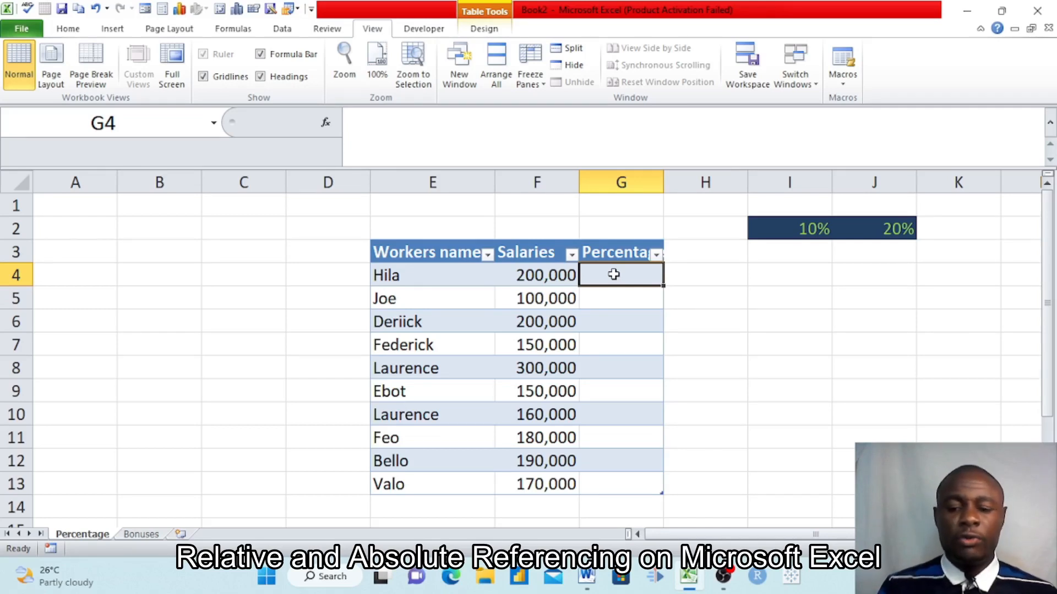
{"action": "type", "text": "="}
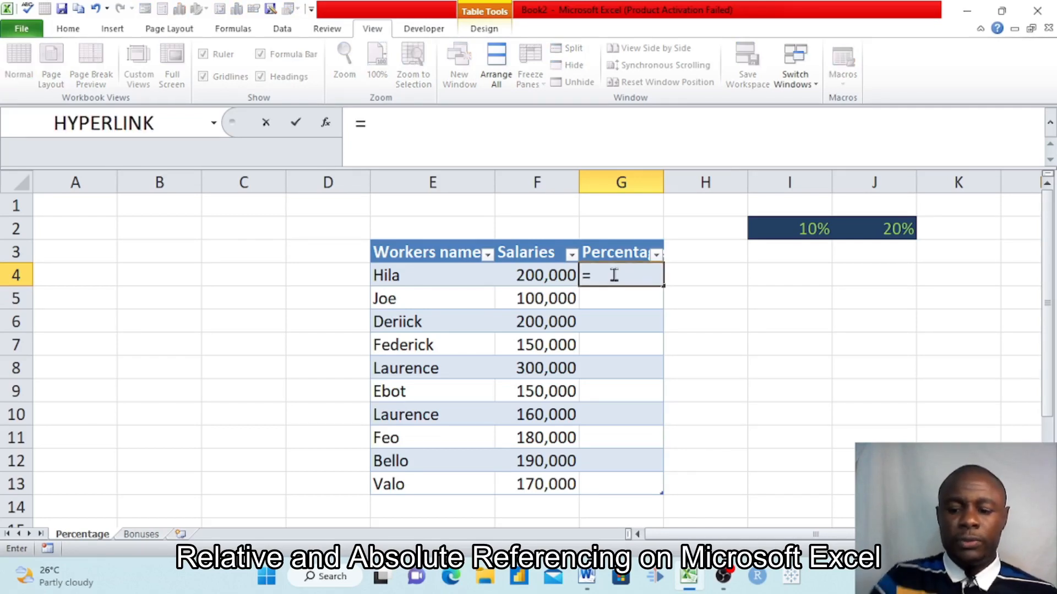
{"action": "type", "text": "("}
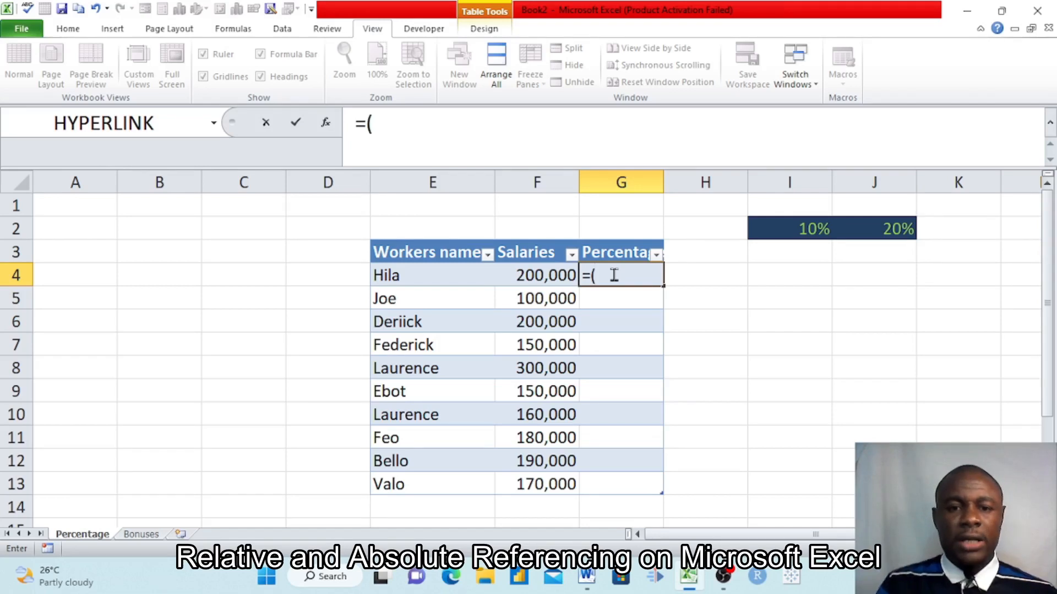
{"action": "left_click", "coordinate": [537, 275]}
{"action": "type", "text": ")"}
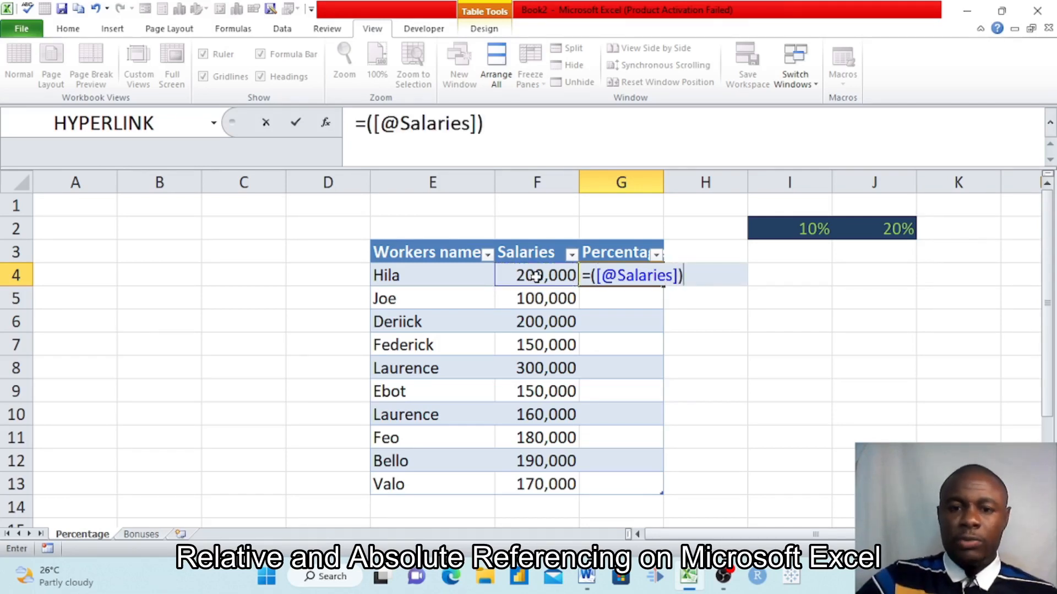
{"action": "type", "text": "*"}
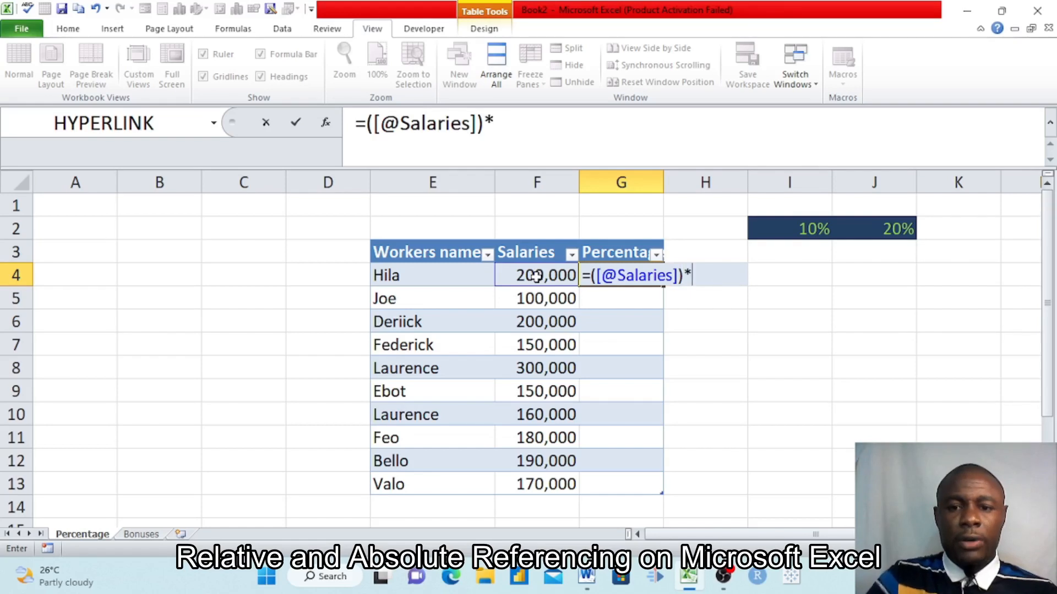
{"action": "left_click", "coordinate": [802, 230]}
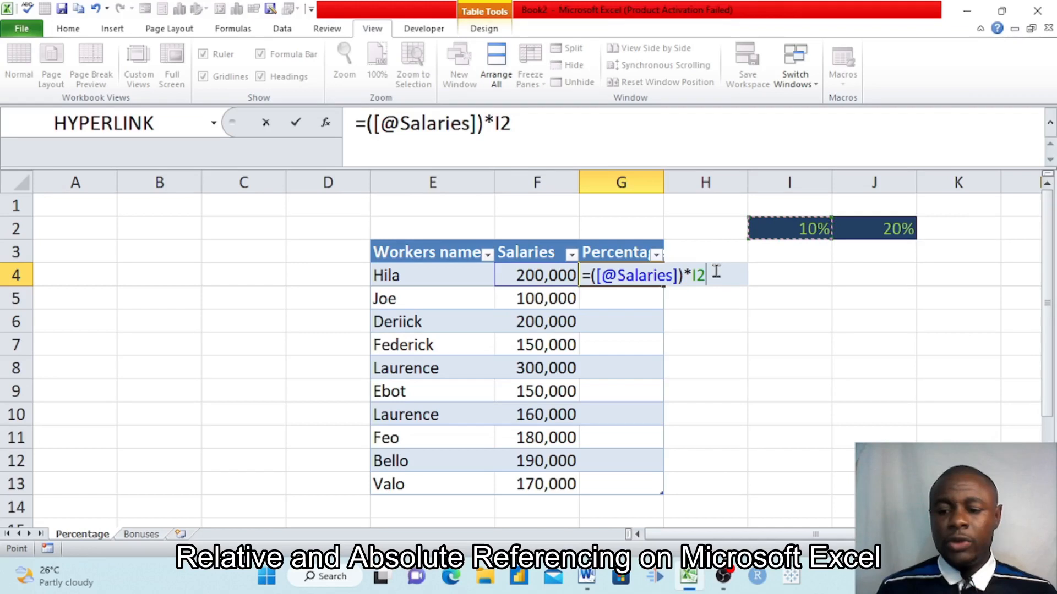
{"action": "key", "text": "Return"}
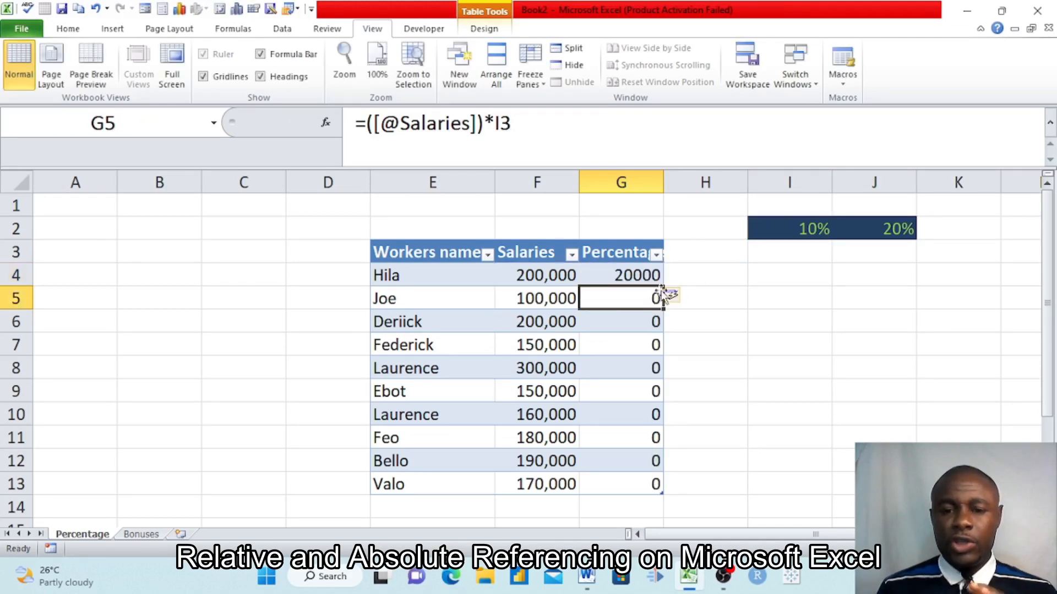
Compare the formulas in cells G4, G5 and G6 to see how the reference to the percentage cell shifts.
{"action": "left_click", "coordinate": [626, 275]}
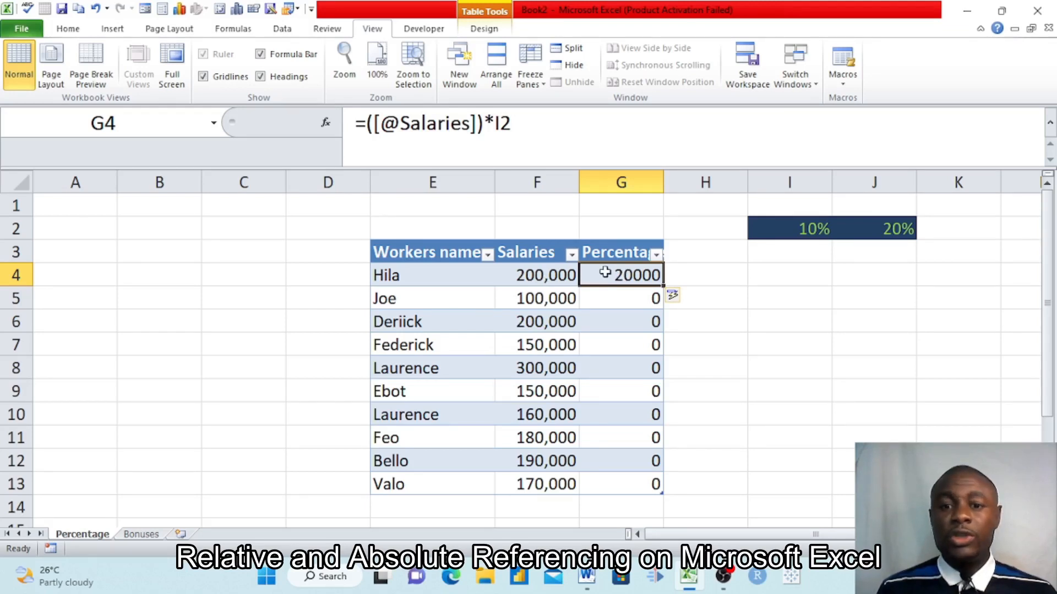
{"action": "left_click", "coordinate": [616, 297]}
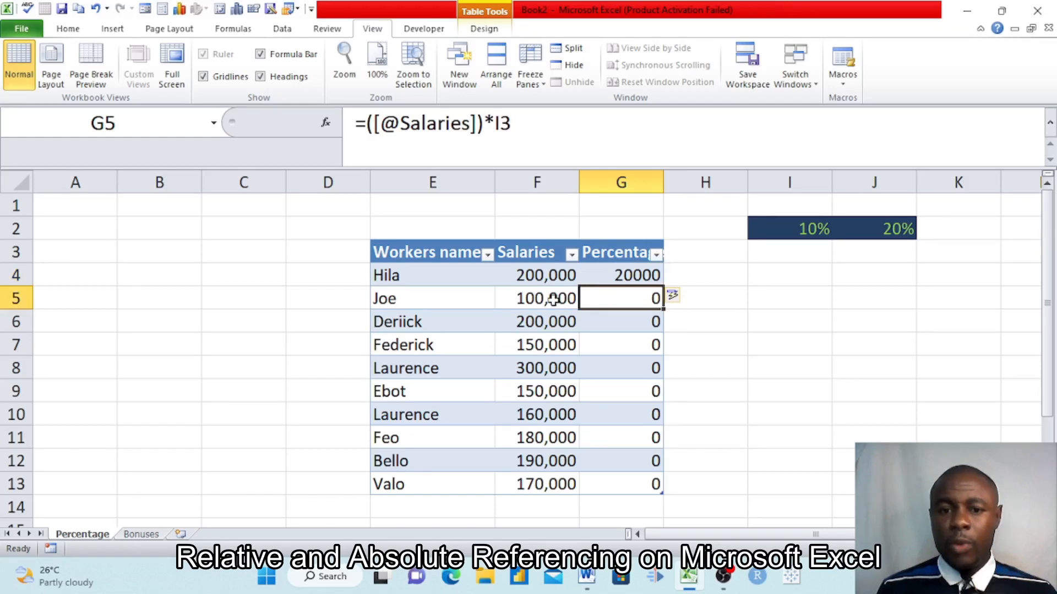
{"action": "left_click", "coordinate": [619, 314]}
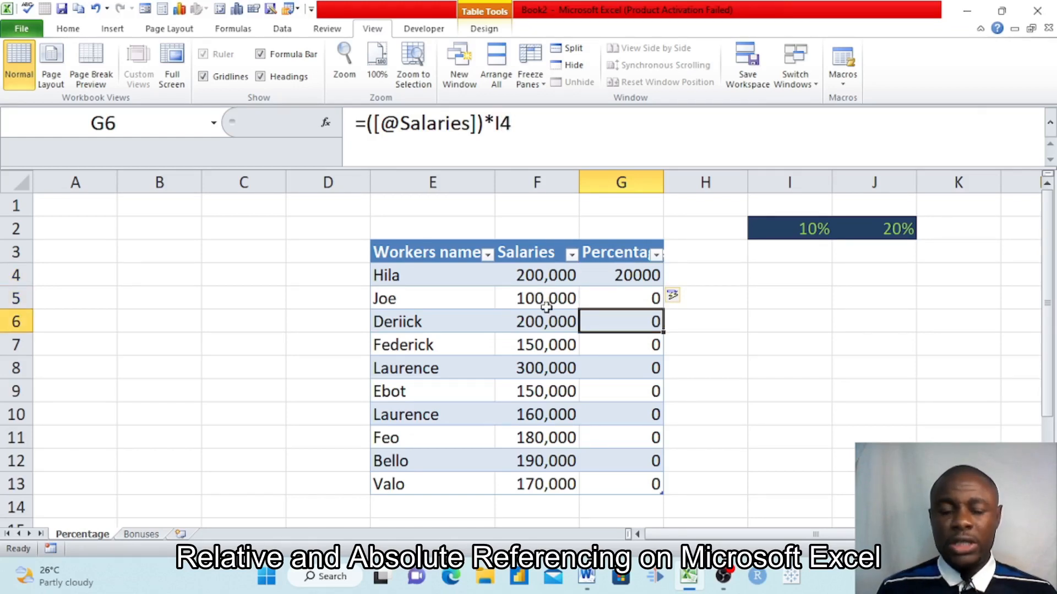
{"action": "left_click", "coordinate": [629, 281]}
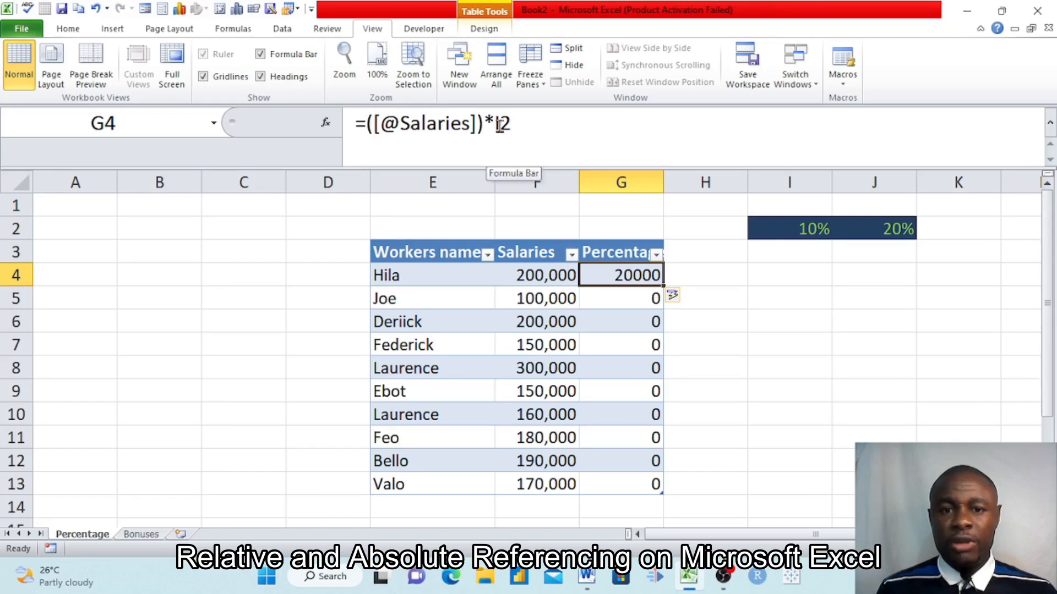
{"action": "left_click", "coordinate": [628, 296]}
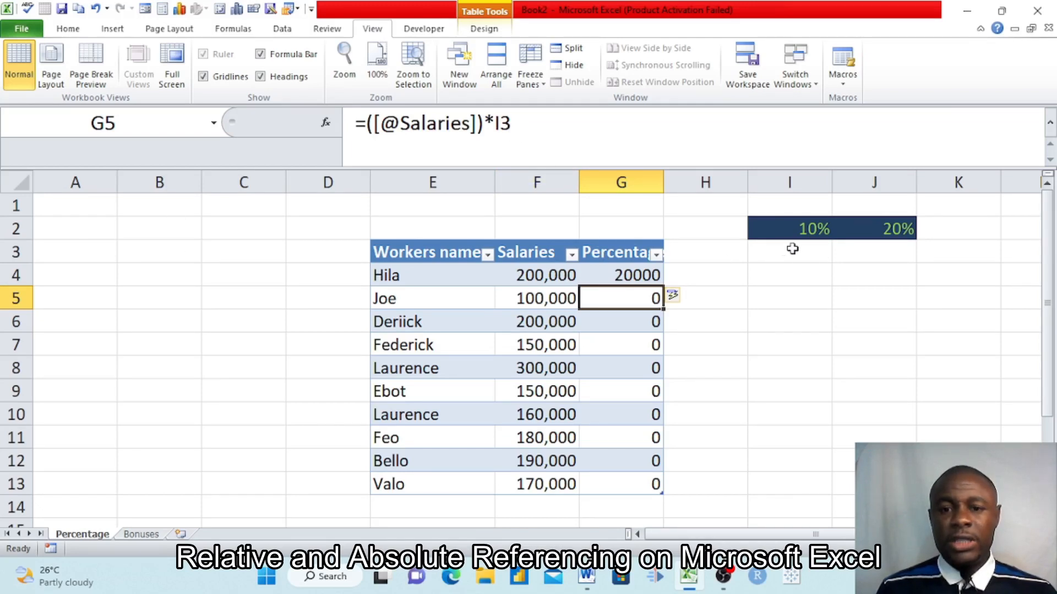
{"action": "left_click", "coordinate": [627, 319]}
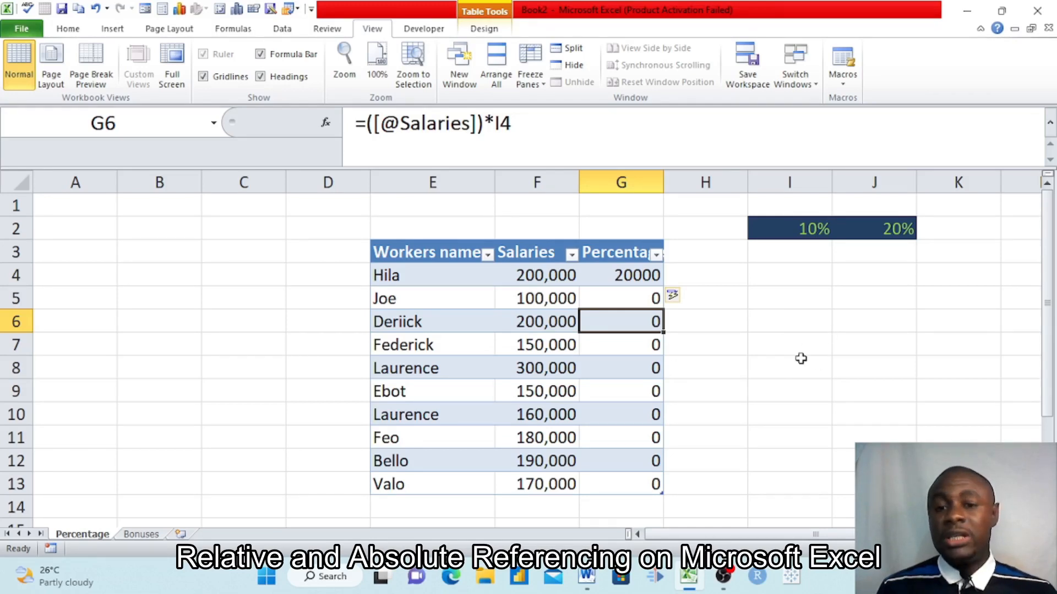
Change the I2 reference in the G4 formula to the absolute reference $I$2.
{"action": "double_click", "coordinate": [631, 277]}
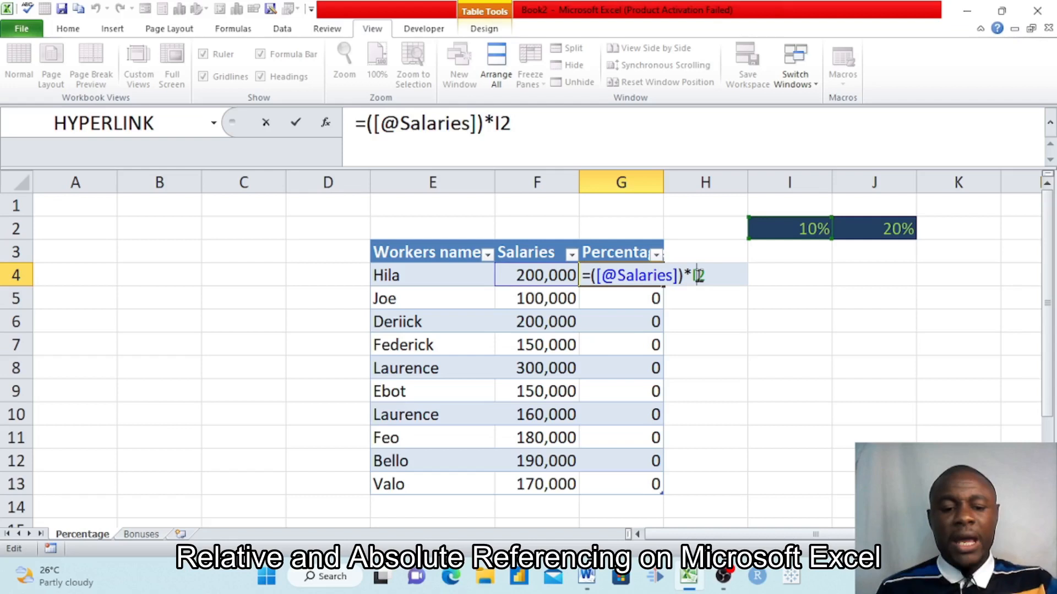
{"action": "key", "text": "F4"}
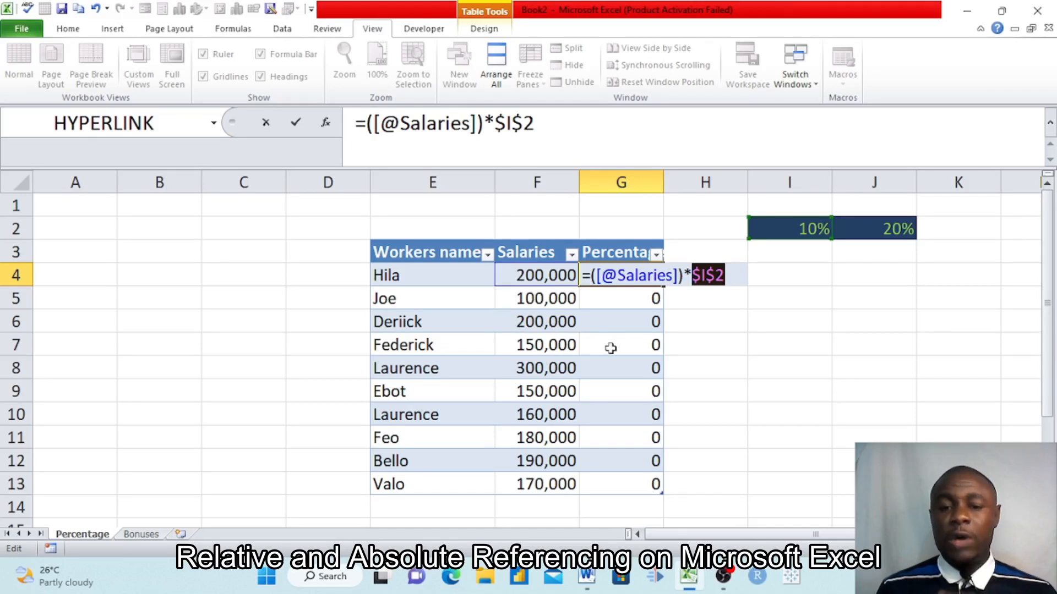
{"action": "left_click", "coordinate": [699, 276]}
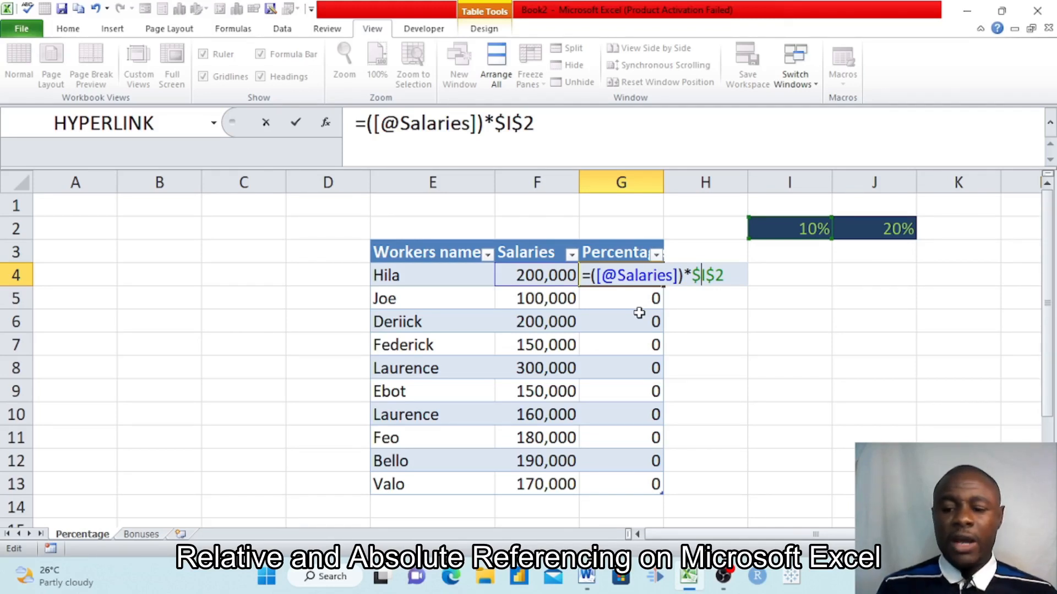
{"action": "key", "text": "Return"}
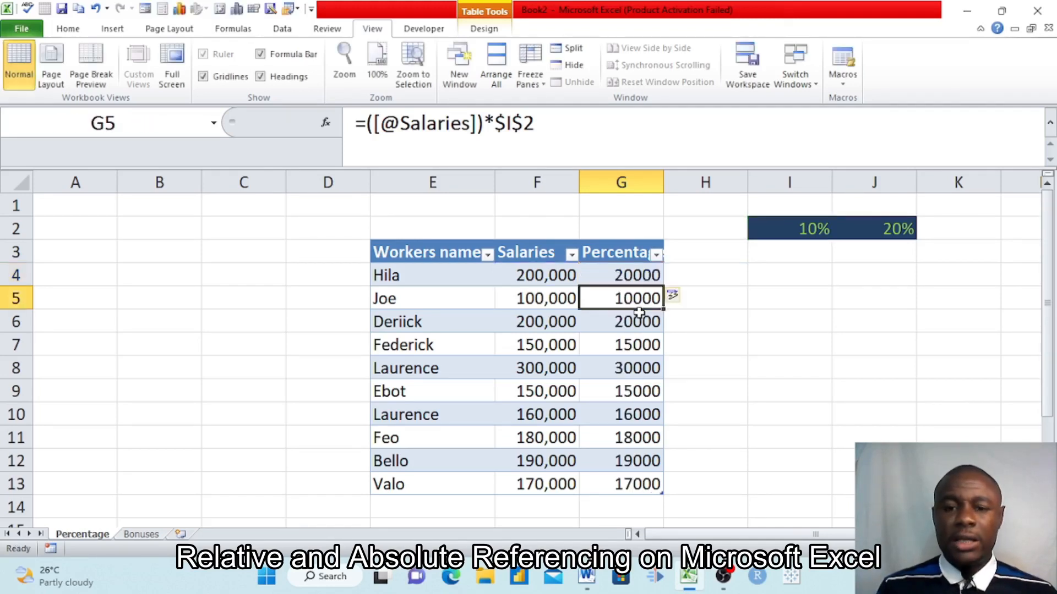
Inspect the Percentages formulas from G4 down to G11 to check which percentage cell each one references.
{"action": "left_click", "coordinate": [611, 275]}
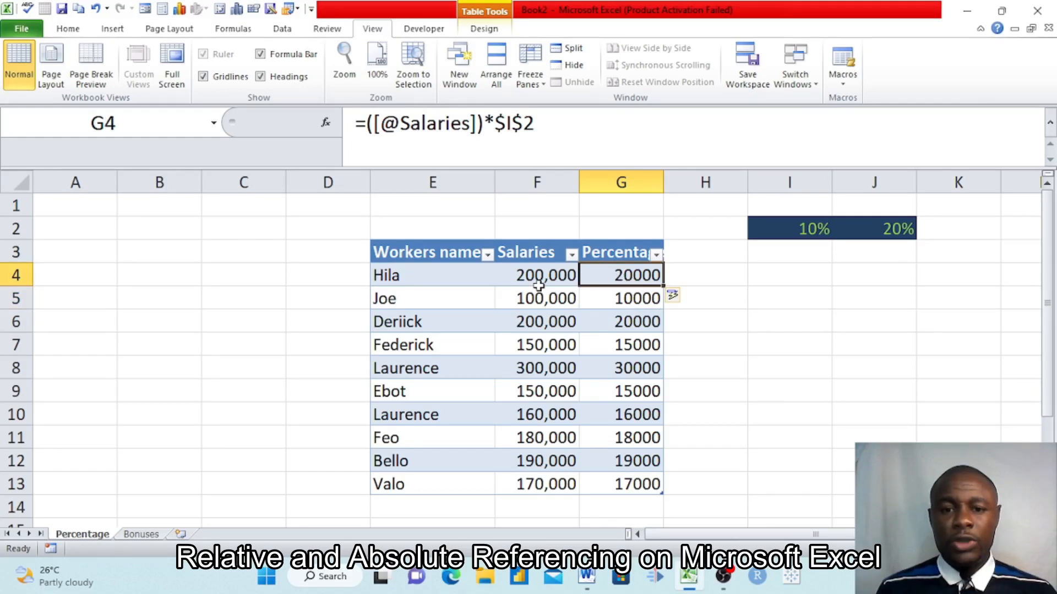
{"action": "left_click", "coordinate": [612, 299]}
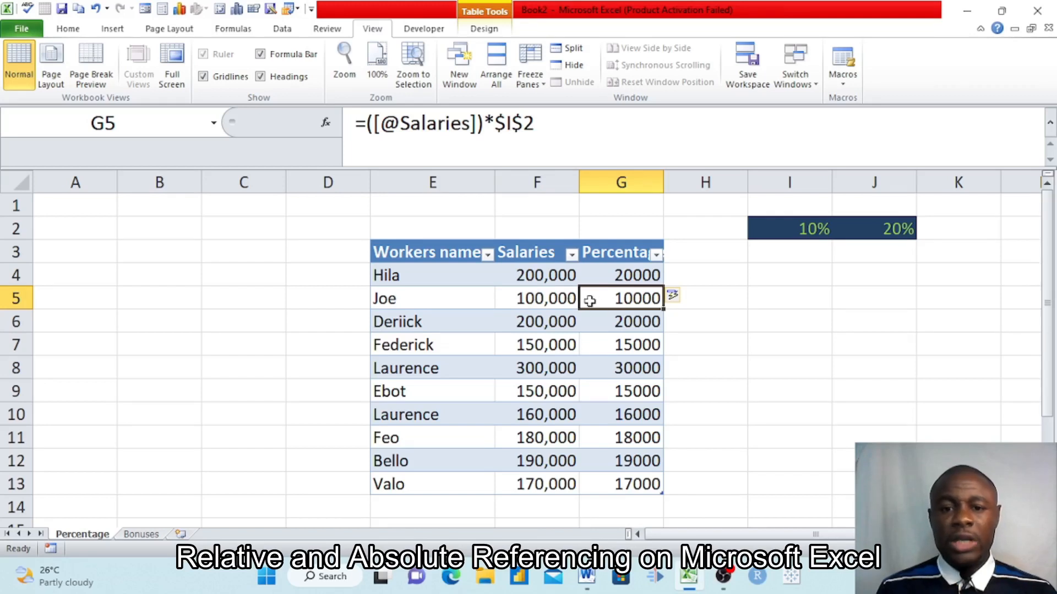
{"action": "left_click", "coordinate": [618, 324]}
{"action": "left_click", "coordinate": [618, 341]}
{"action": "left_click", "coordinate": [627, 367]}
{"action": "left_click", "coordinate": [627, 391]}
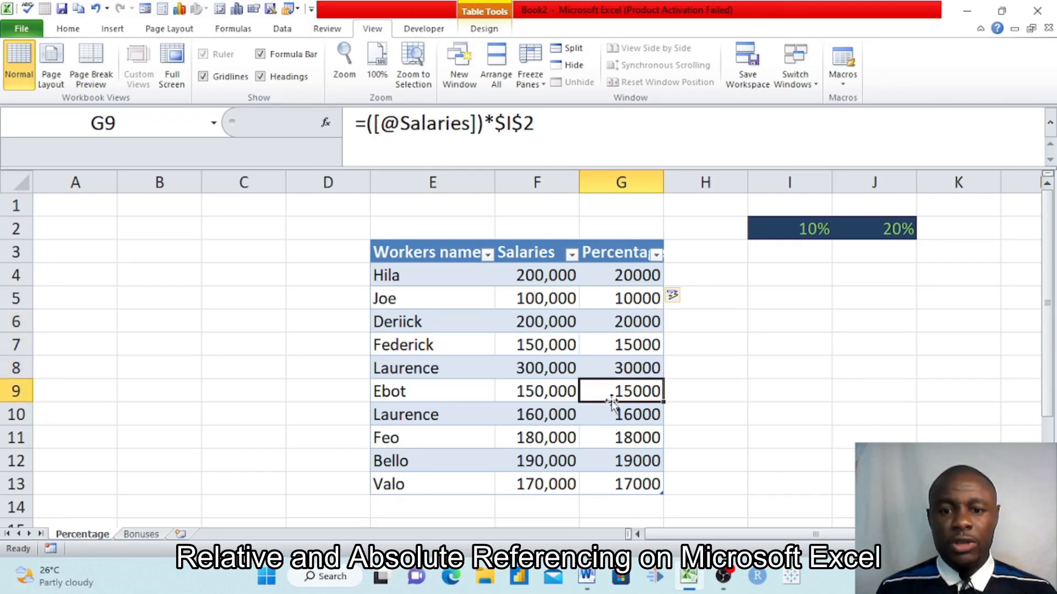
{"action": "left_click", "coordinate": [622, 415]}
{"action": "left_click", "coordinate": [632, 441]}
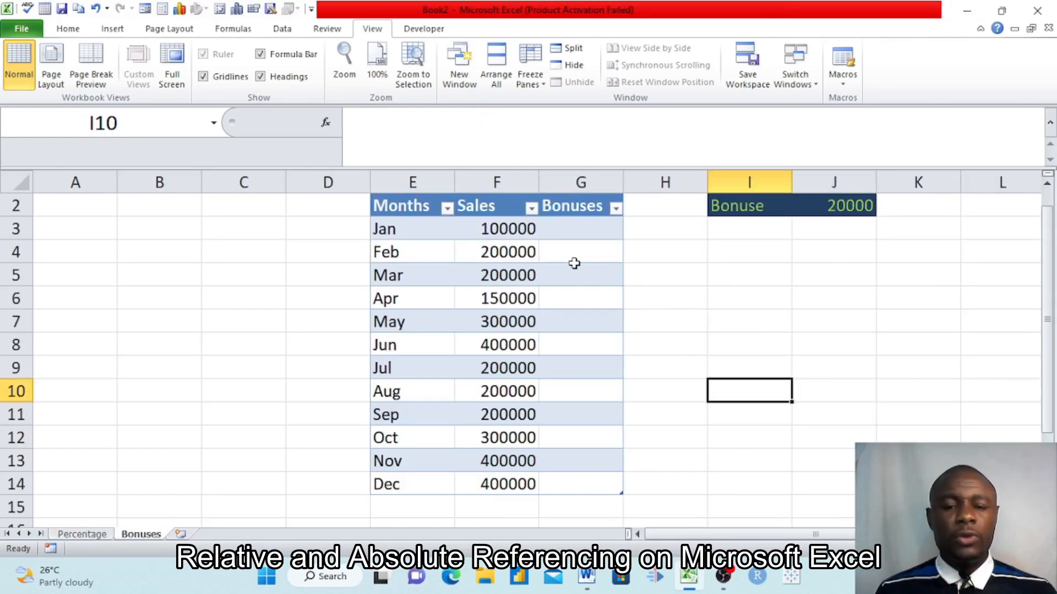
{"action": "scroll", "coordinate": [574, 263], "scroll_direction": "up", "scroll_amount": 1}
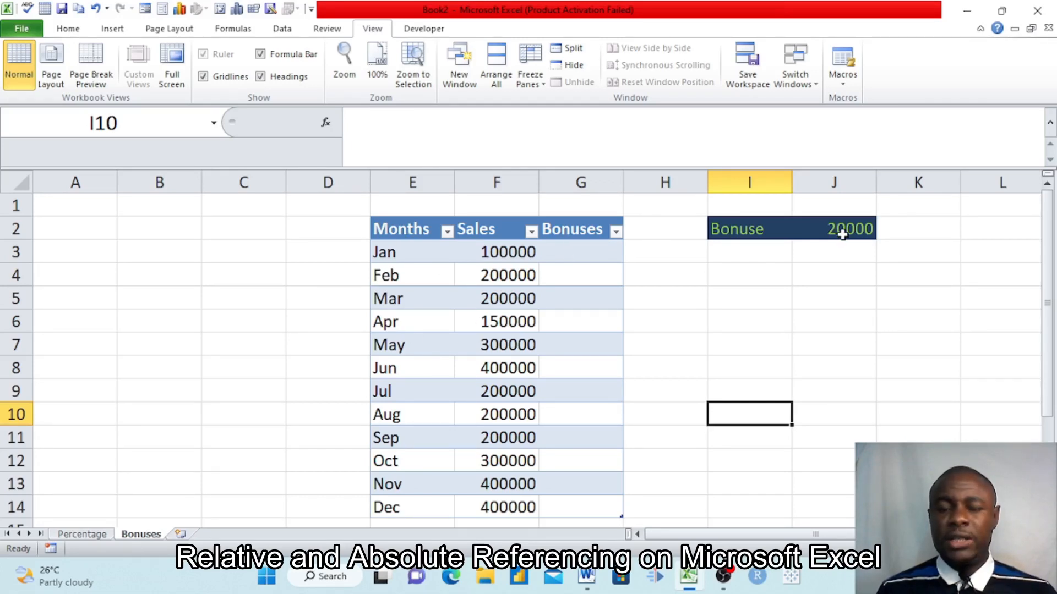
{"action": "left_click", "coordinate": [584, 252]}
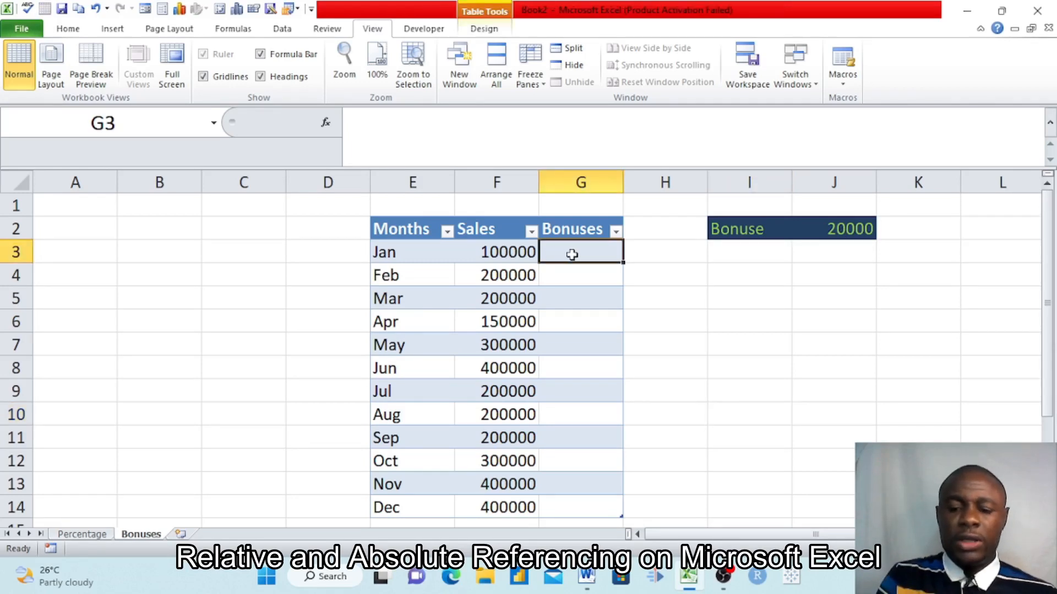
{"action": "type", "text": "="}
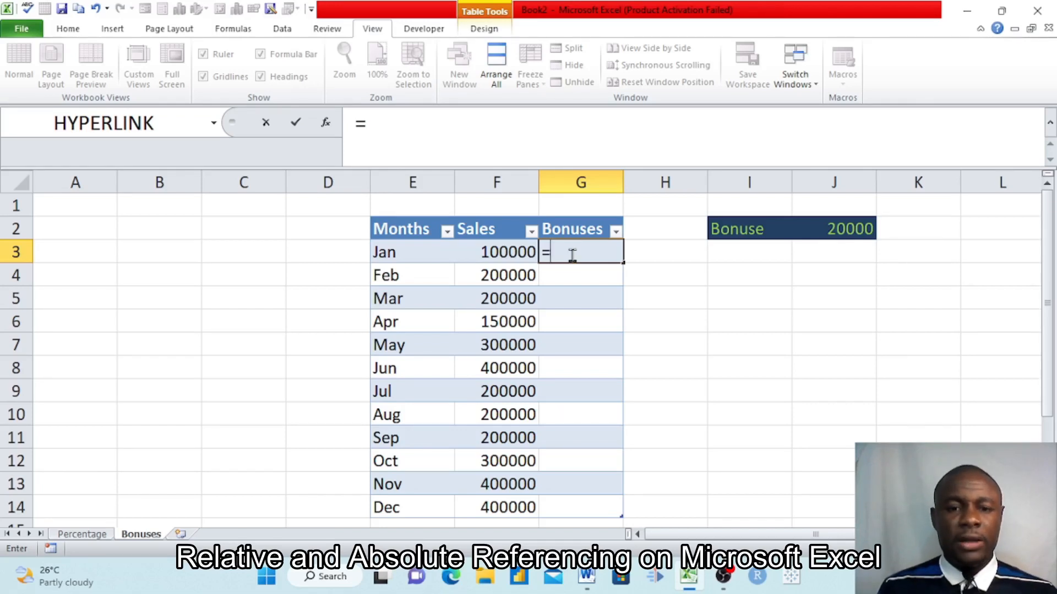
{"action": "left_click", "coordinate": [503, 252]}
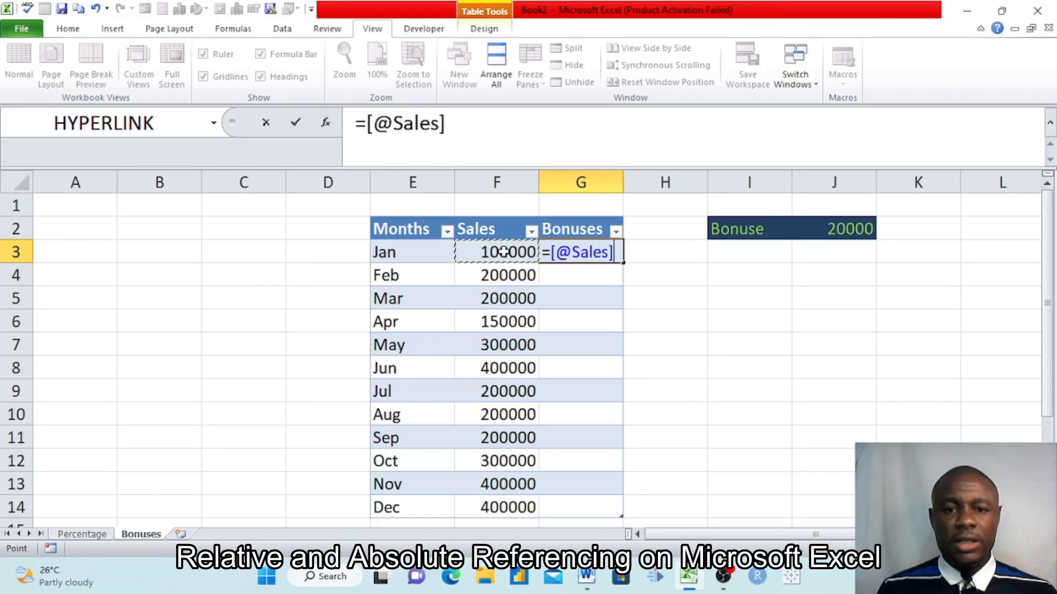
{"action": "type", "text": "+"}
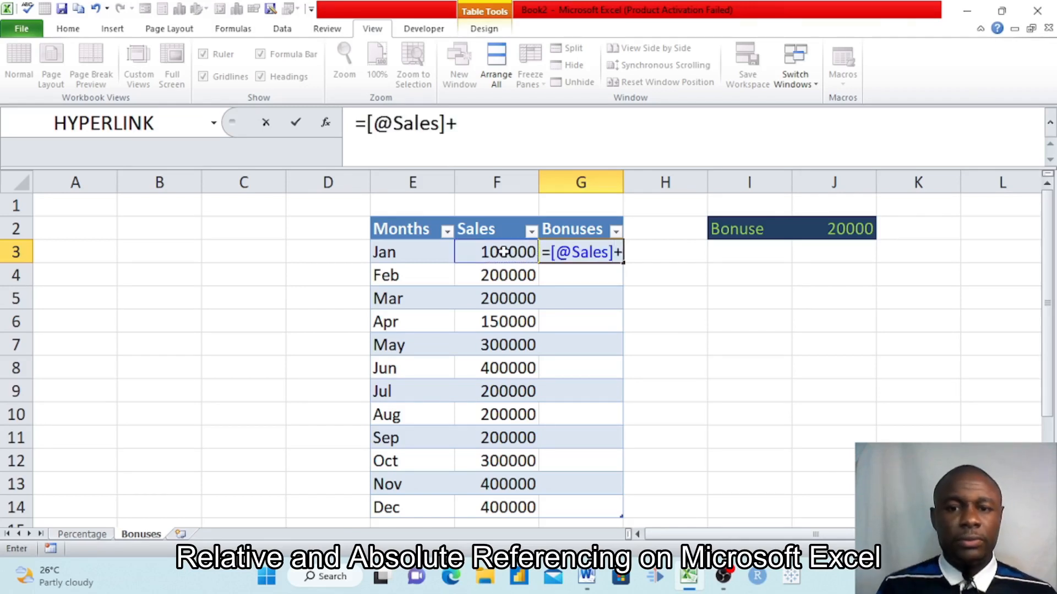
{"action": "left_click", "coordinate": [831, 228]}
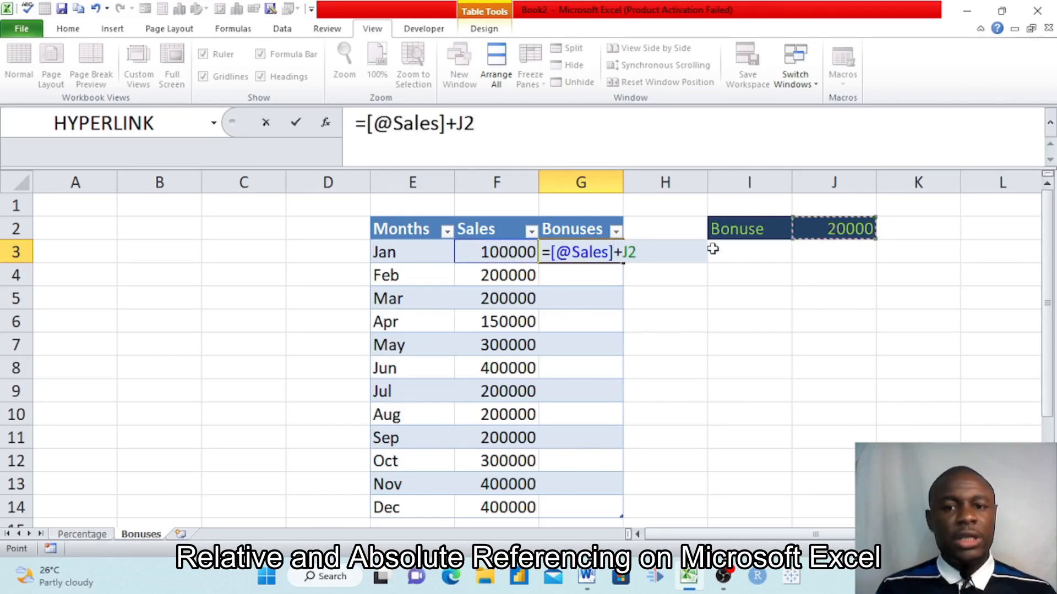
{"action": "key", "text": "Return"}
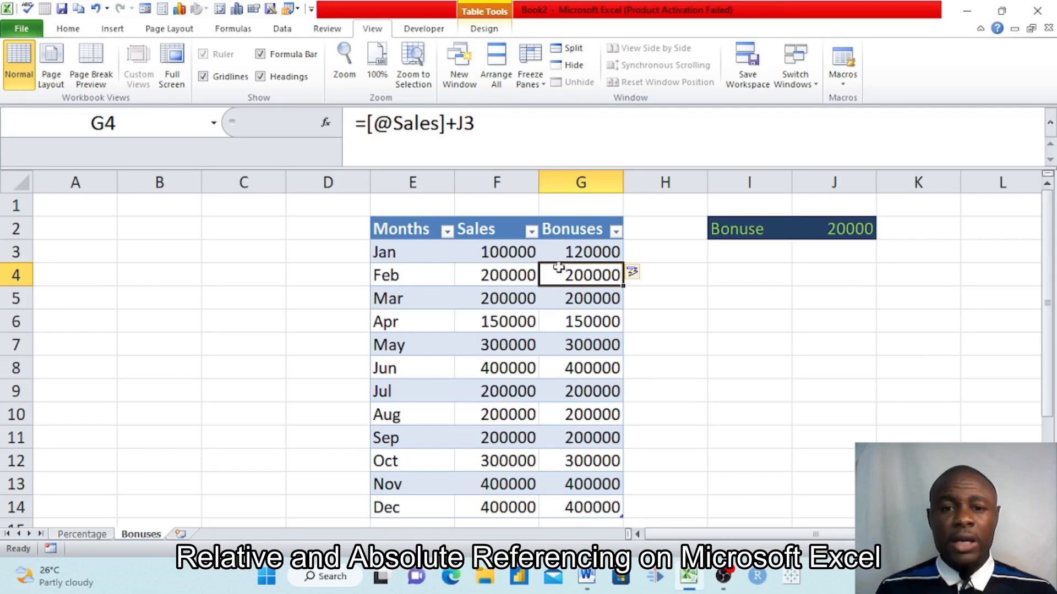
Compare the Sales and Bonuses cells from January to May to check whether each formula adds the bonus.
{"action": "left_click", "coordinate": [576, 254]}
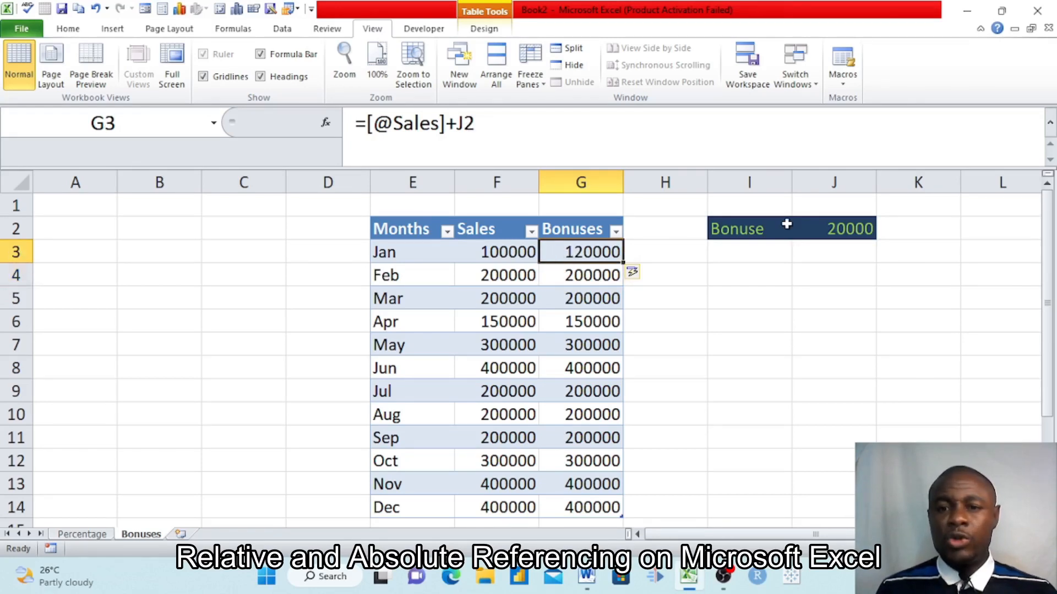
{"action": "left_click", "coordinate": [504, 251]}
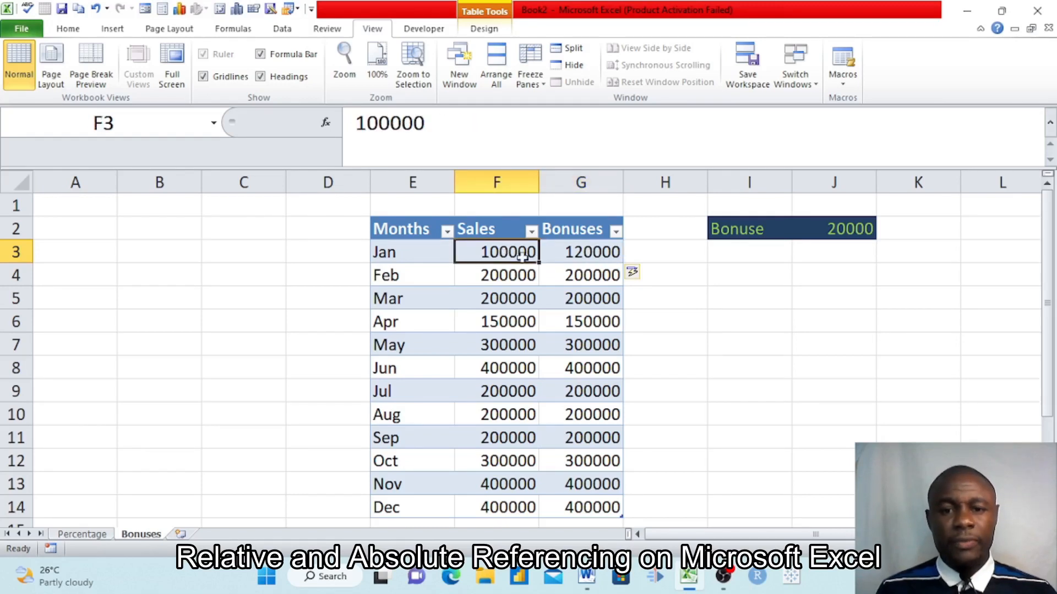
{"action": "left_click", "coordinate": [573, 274]}
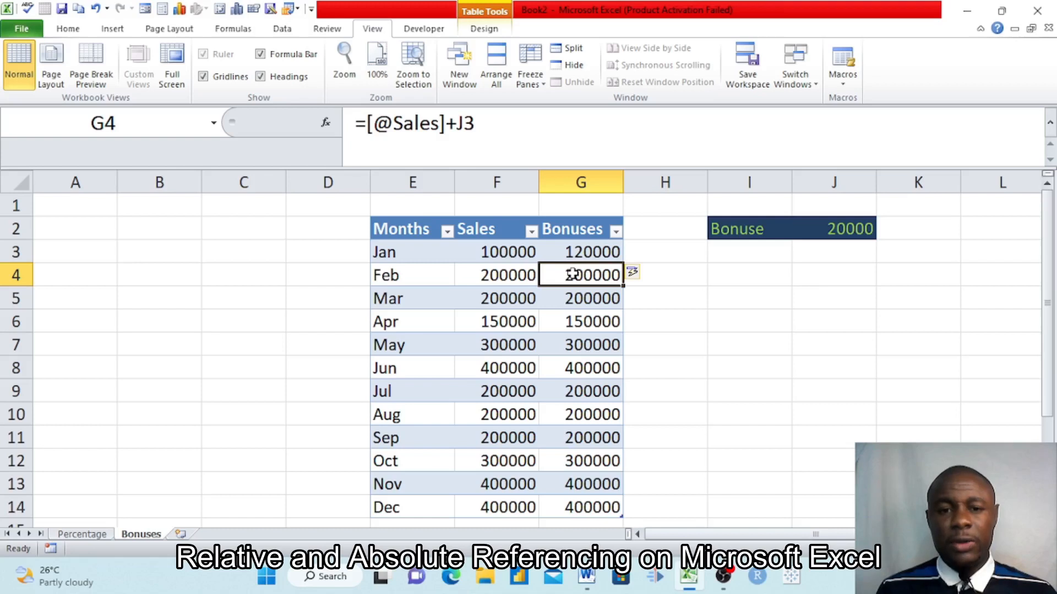
{"action": "left_click", "coordinate": [504, 277]}
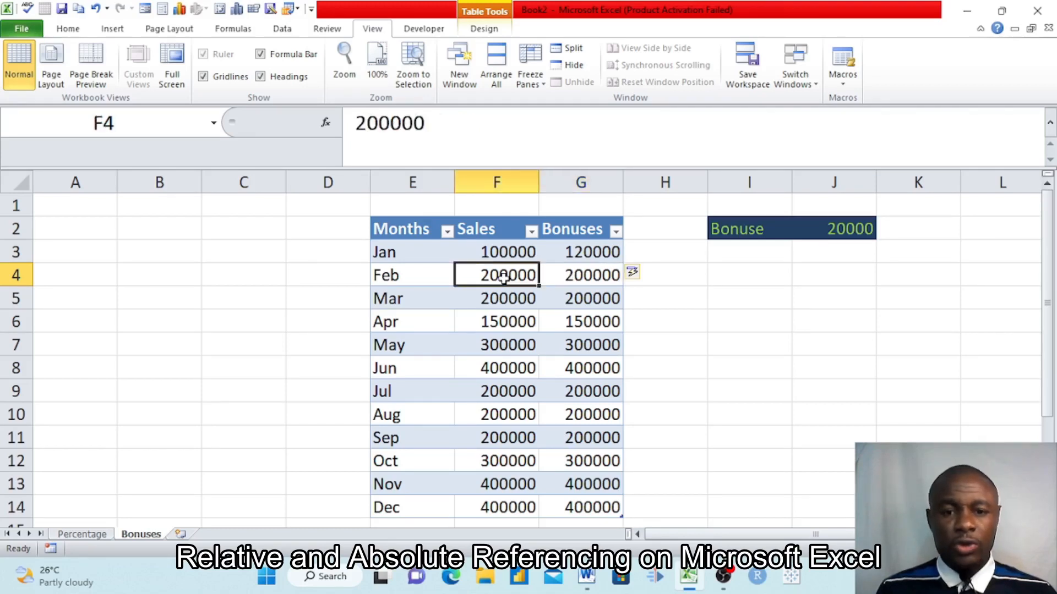
{"action": "left_click", "coordinate": [570, 275]}
{"action": "left_click", "coordinate": [507, 300]}
{"action": "left_click", "coordinate": [573, 304]}
{"action": "left_click", "coordinate": [508, 327]}
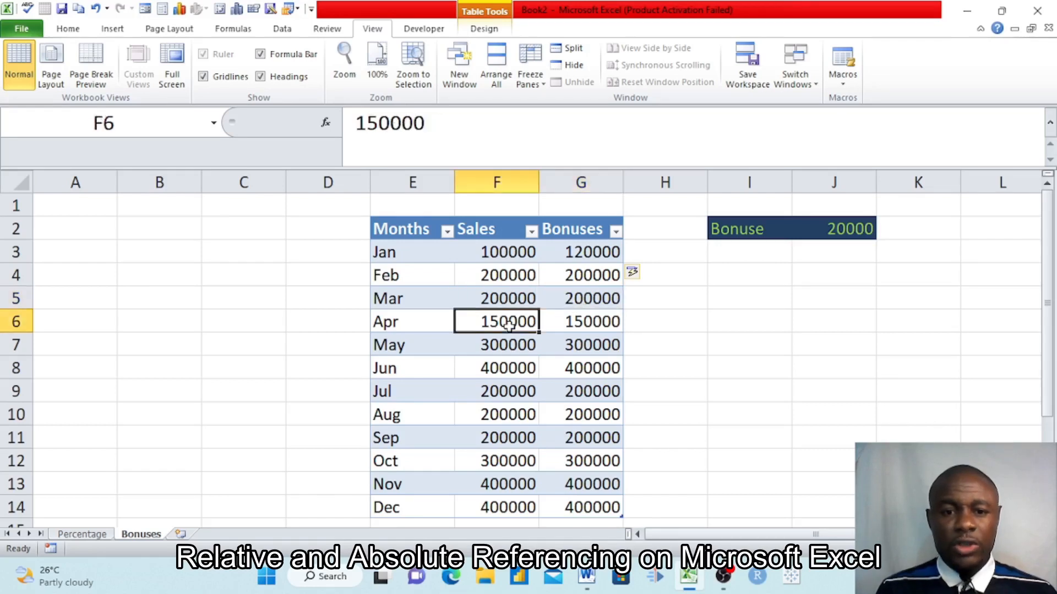
{"action": "left_click", "coordinate": [590, 324]}
{"action": "left_click", "coordinate": [523, 346]}
{"action": "left_click", "coordinate": [586, 348]}
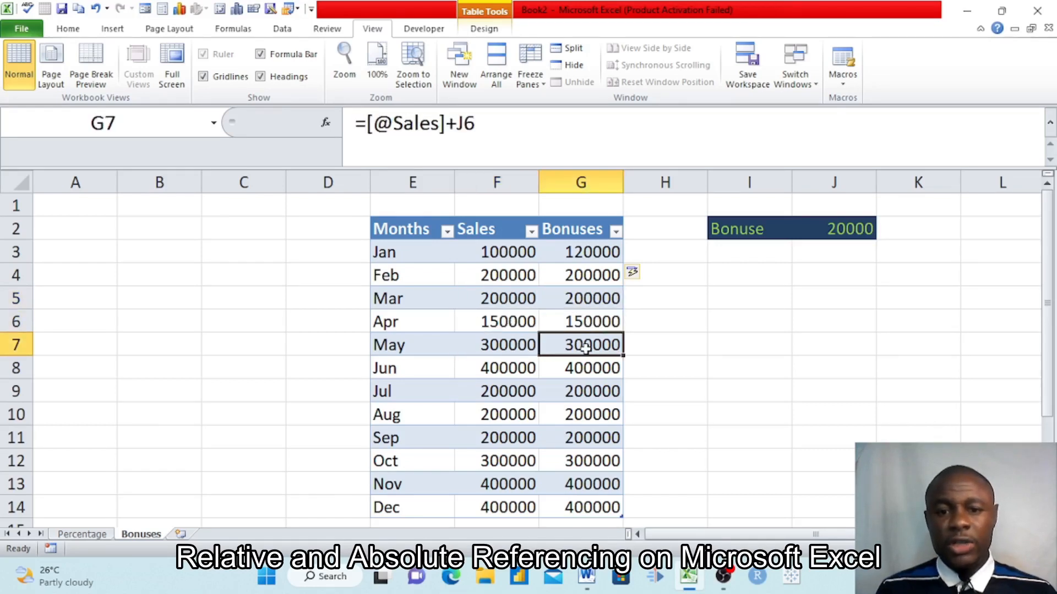
Change the J2 reference in the G3 formula to J$2 so the bonus row stays fixed down the Bonuses column.
{"action": "left_click", "coordinate": [592, 257]}
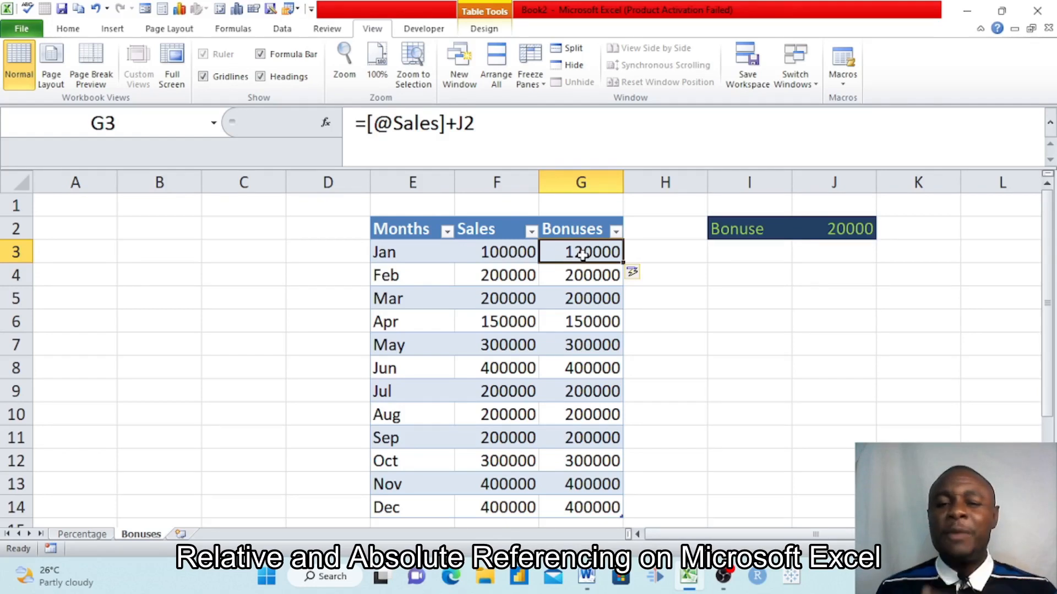
{"action": "double_click", "coordinate": [582, 255]}
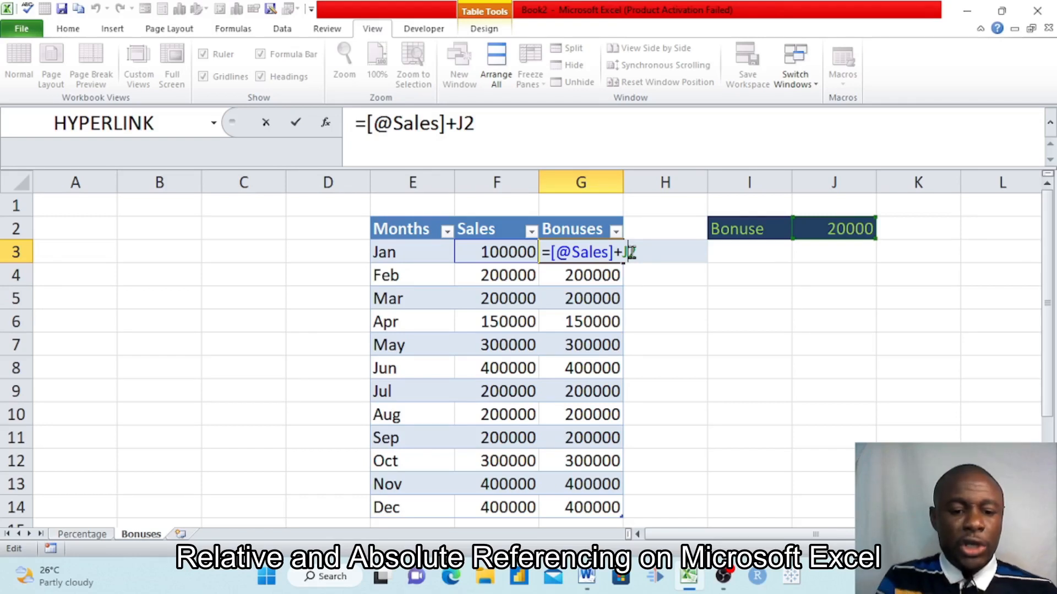
{"action": "type", "text": "$"}
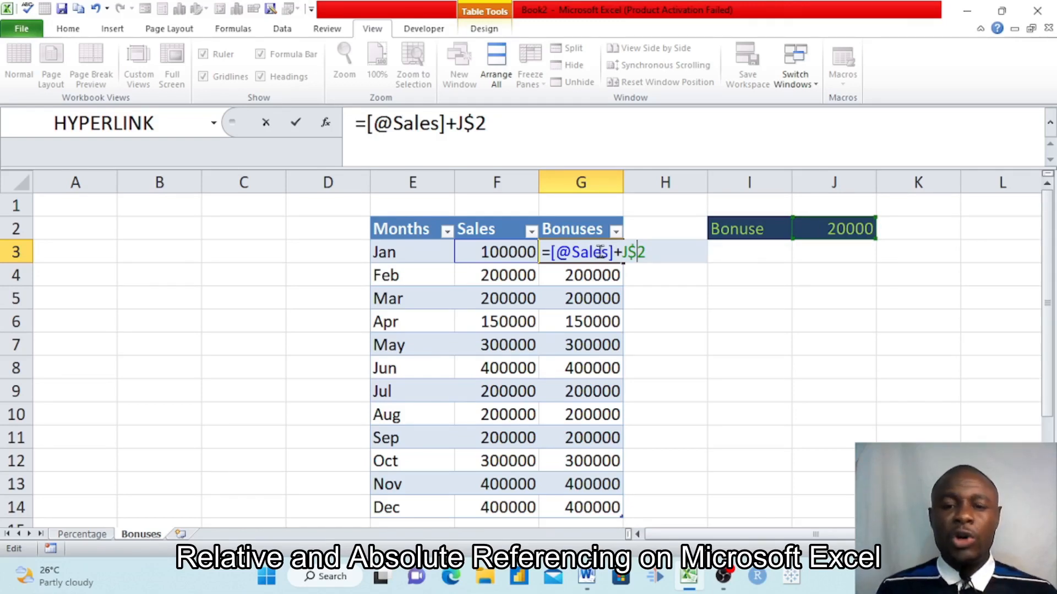
{"action": "key", "text": "Return"}
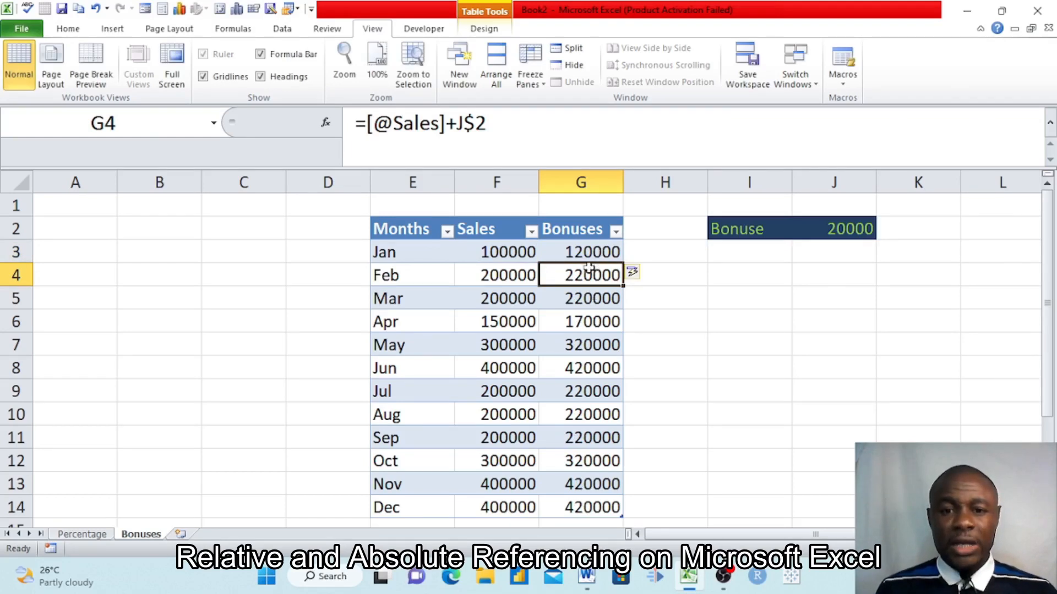
Check the Bonuses formulas from February to June against their Sales values to verify the fixed bonus reference.
{"action": "left_click", "coordinate": [579, 298]}
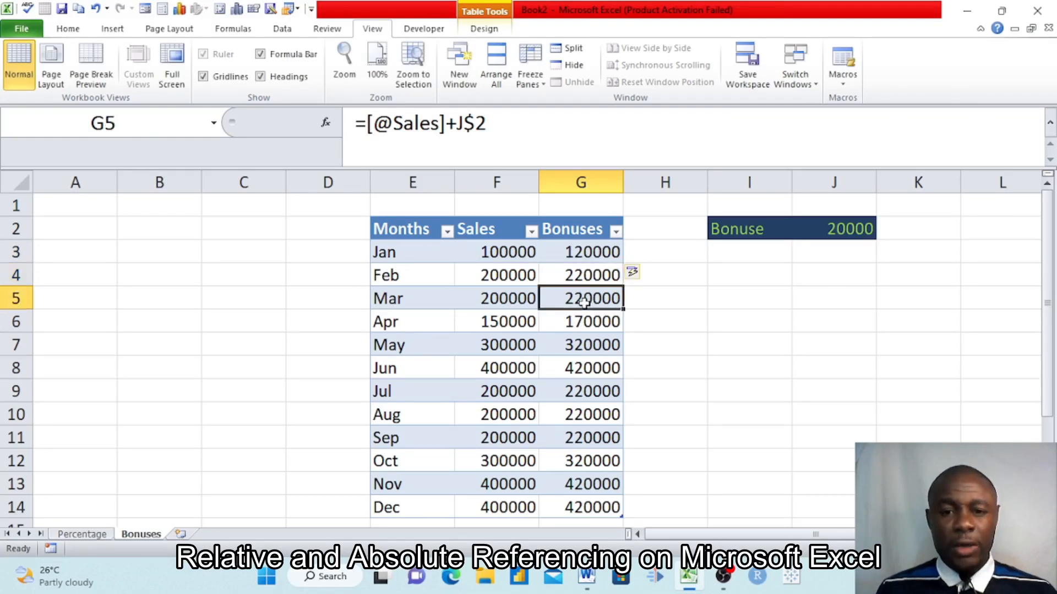
{"action": "left_click", "coordinate": [503, 273]}
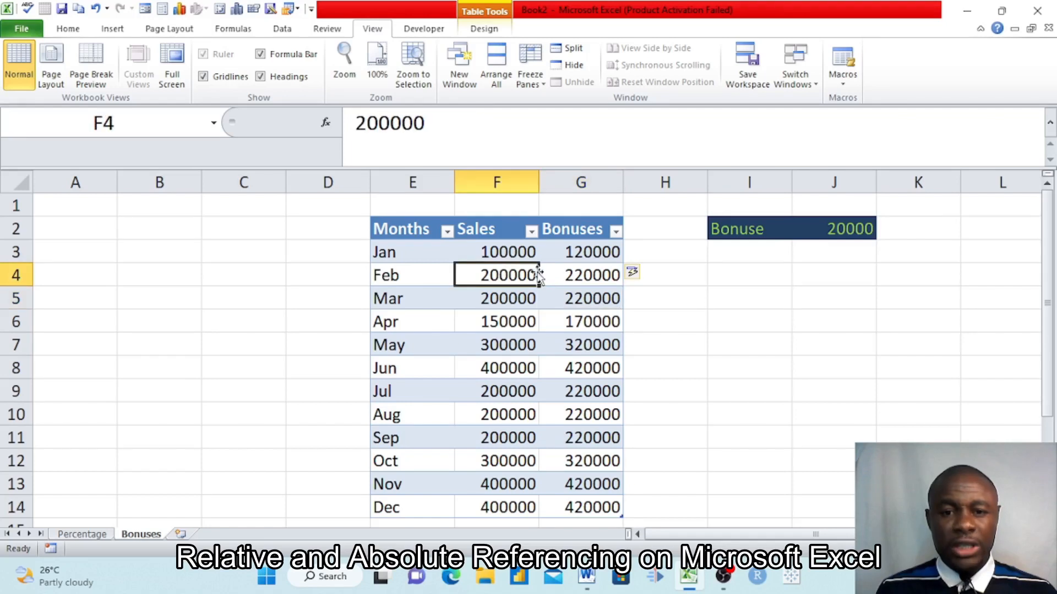
{"action": "left_click", "coordinate": [582, 274]}
{"action": "left_click", "coordinate": [518, 298]}
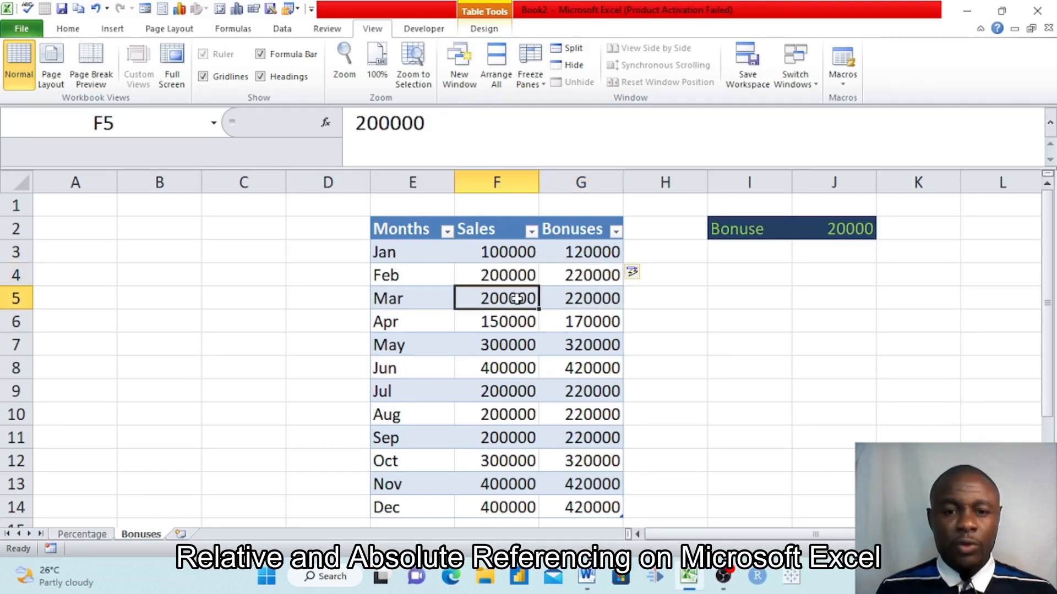
{"action": "left_click", "coordinate": [576, 298]}
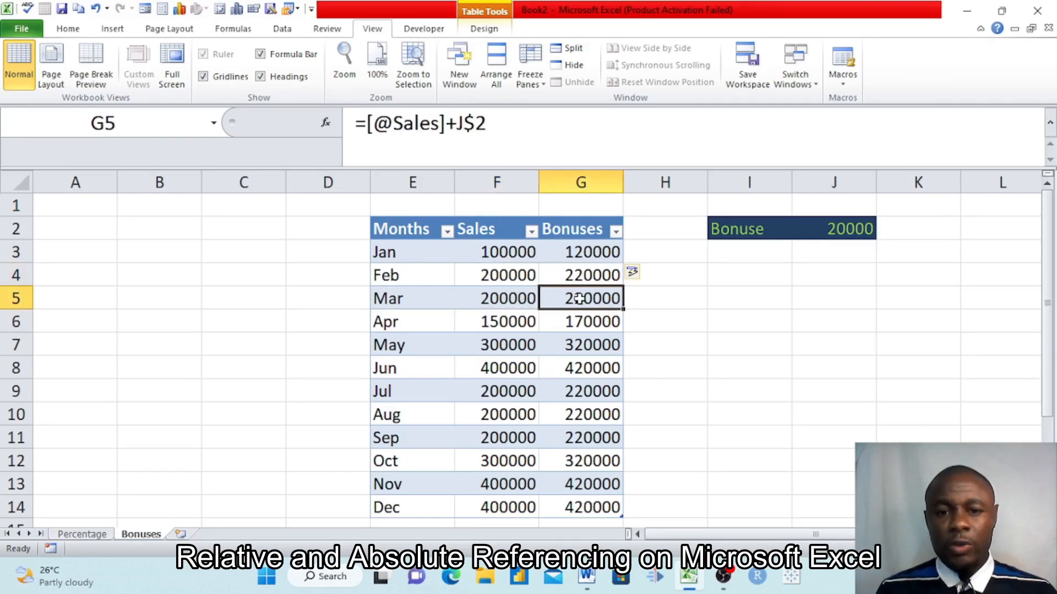
{"action": "left_click", "coordinate": [499, 320]}
{"action": "left_click", "coordinate": [593, 324]}
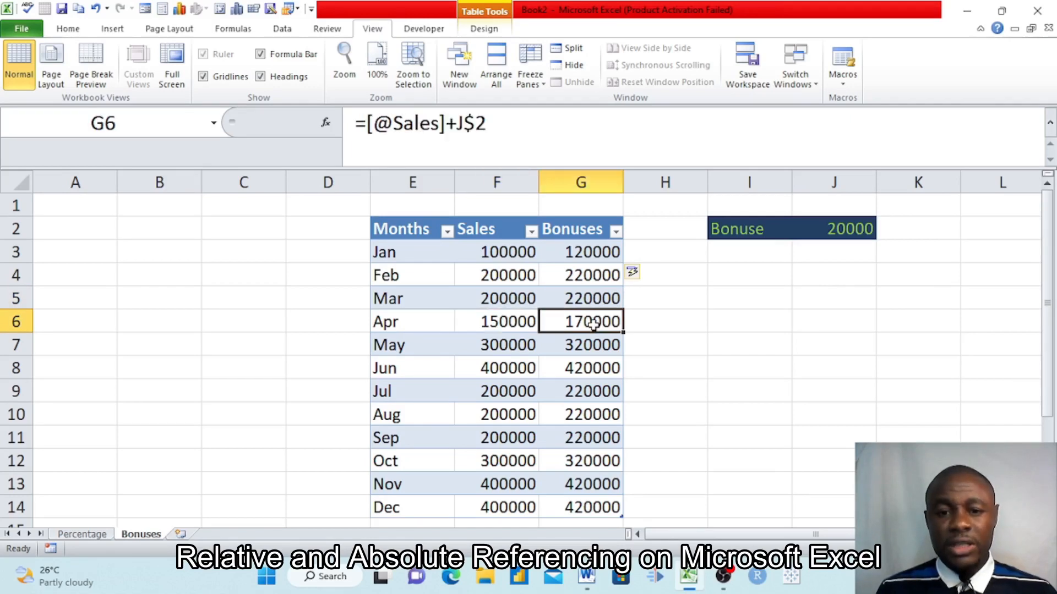
{"action": "left_click", "coordinate": [515, 350]}
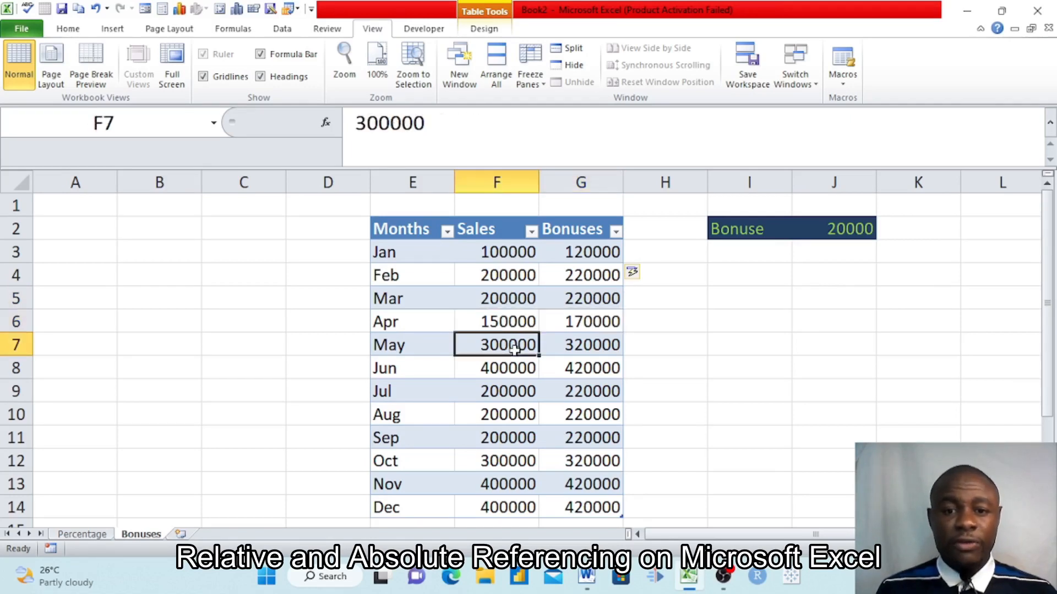
{"action": "left_click", "coordinate": [593, 342]}
{"action": "left_click", "coordinate": [519, 368]}
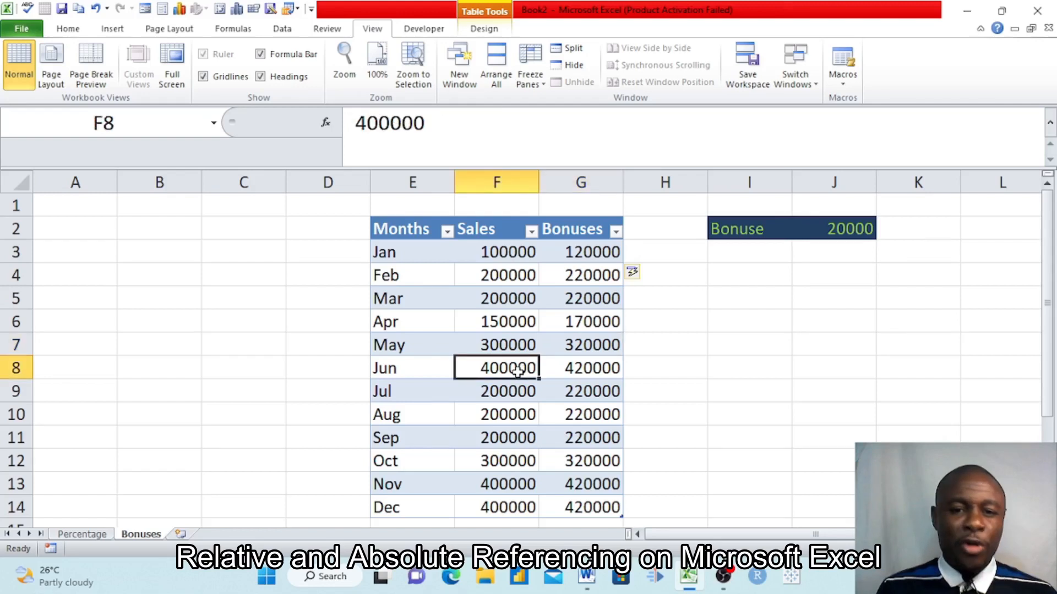
{"action": "left_click", "coordinate": [579, 366]}
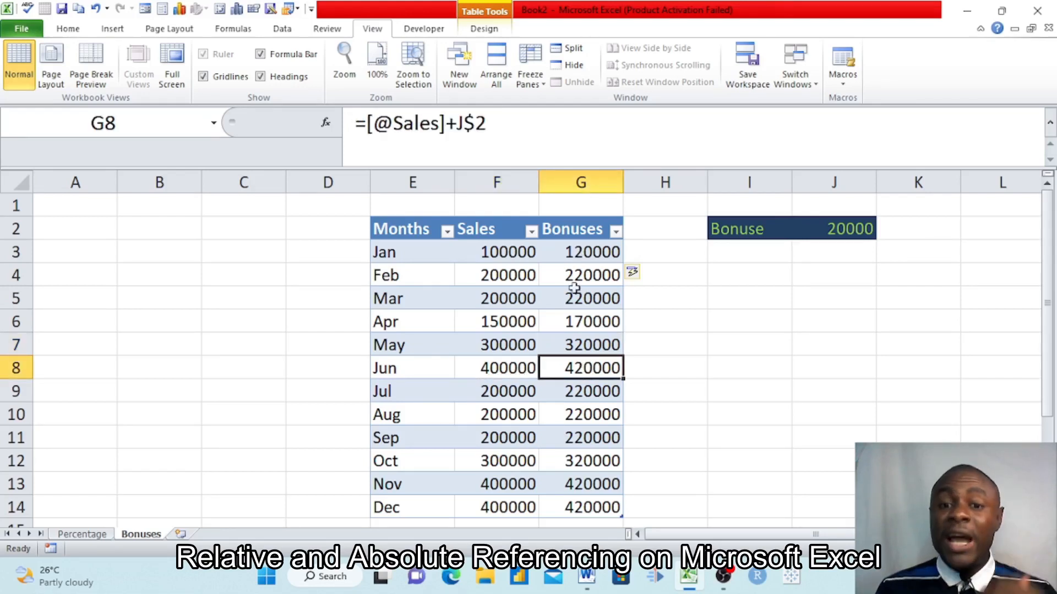